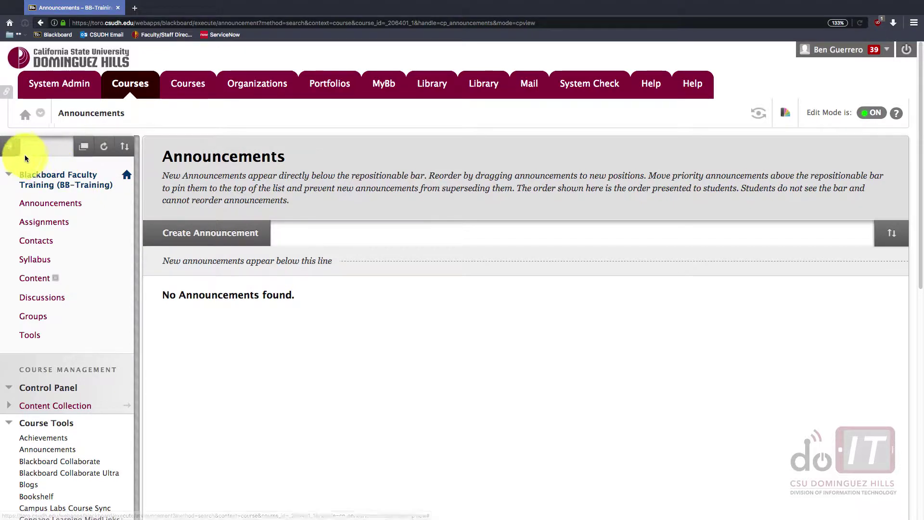
Add a course menu content area named 'Exams' with Available to Users ticked.
{"action": "left_click", "coordinate": [10, 146]}
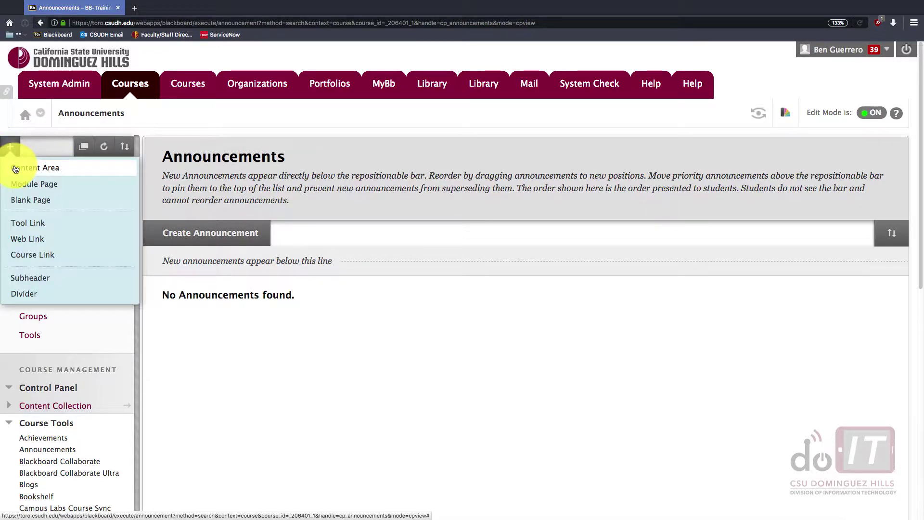
{"action": "left_click", "coordinate": [85, 173]}
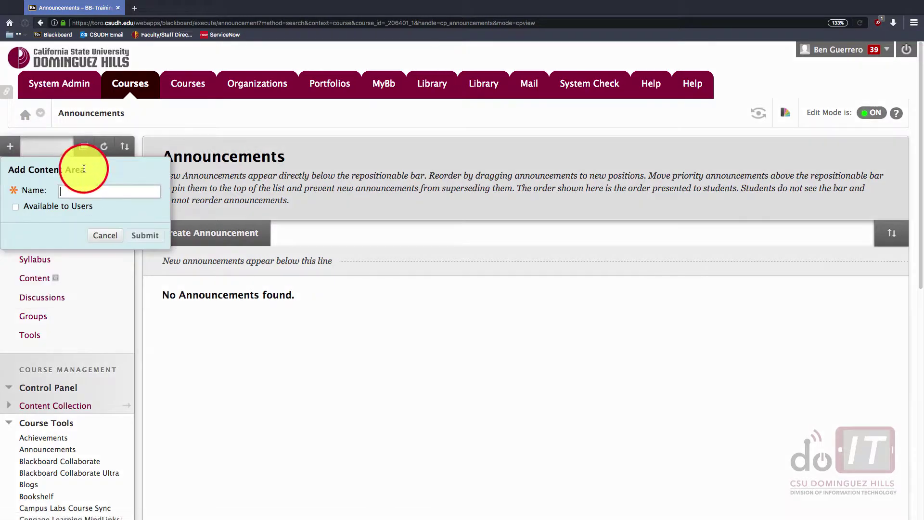
{"action": "type", "text": "Exams"}
{"action": "left_click", "coordinate": [91, 202]}
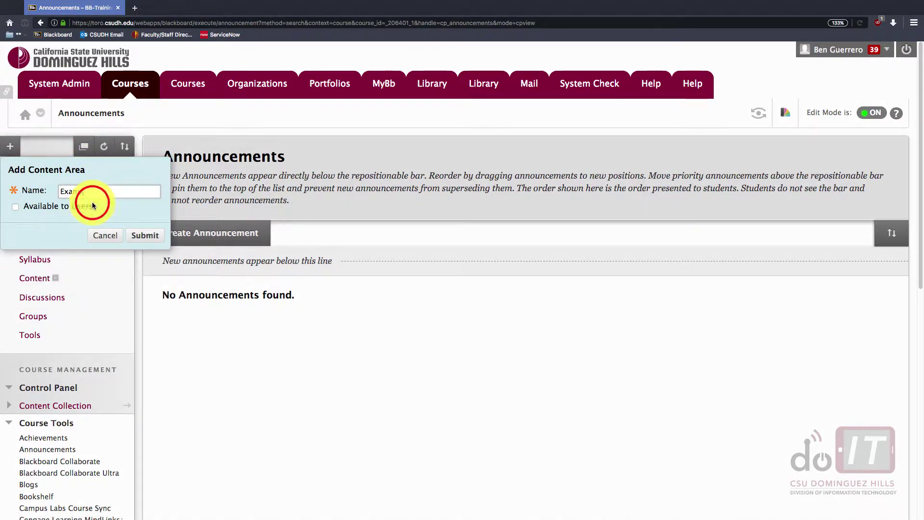
{"action": "left_click", "coordinate": [28, 206]}
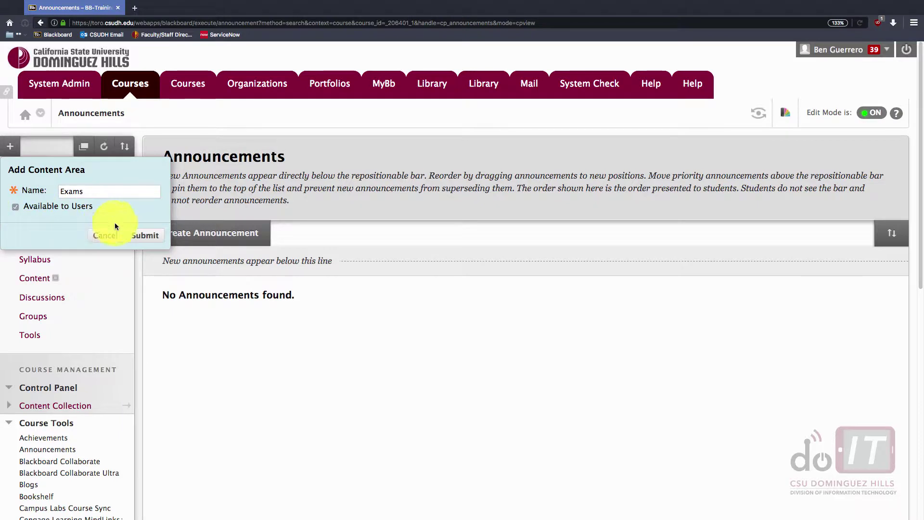
Save the Exams area and move it between Discussions and Groups in the course menu.
{"action": "left_click", "coordinate": [151, 236]}
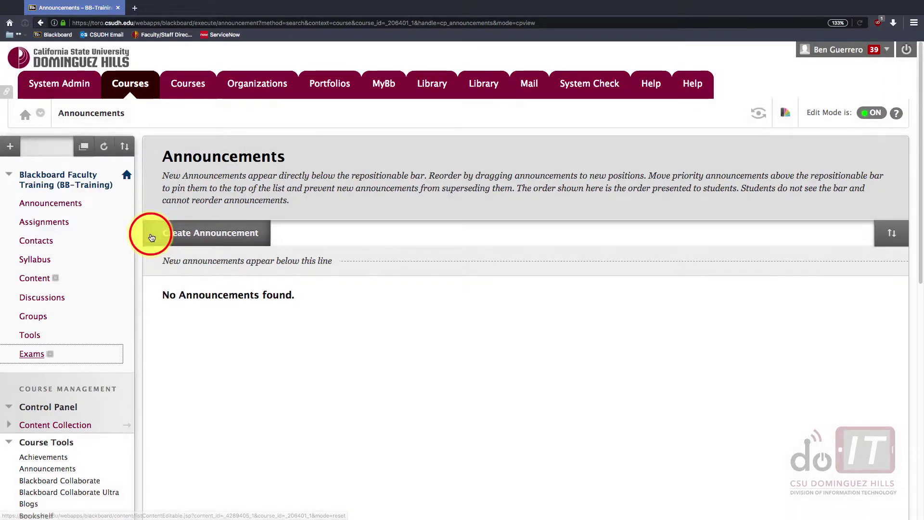
{"action": "left_click_drag", "start_coordinate": [8, 357], "coordinate": [34, 320]}
{"action": "left_click", "coordinate": [34, 320]}
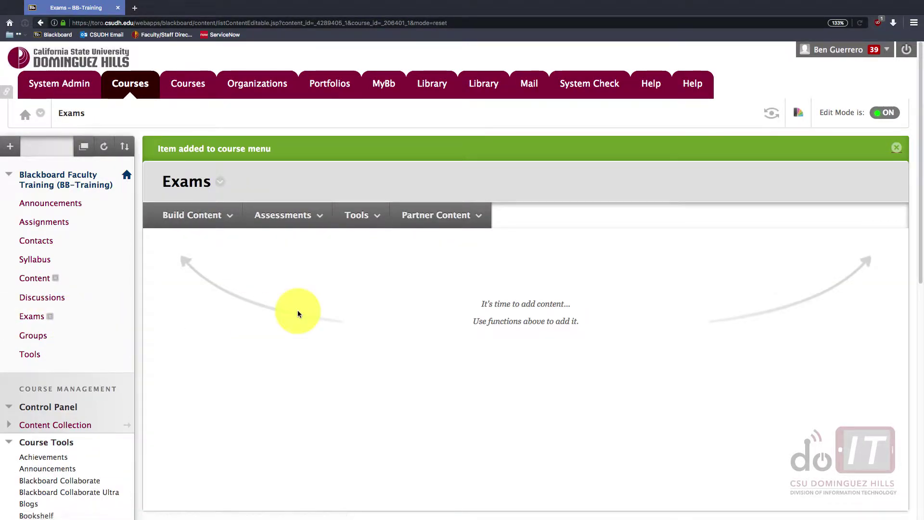
Deploy the existing Midterm test into the Exams content area.
{"action": "left_click", "coordinate": [319, 224]}
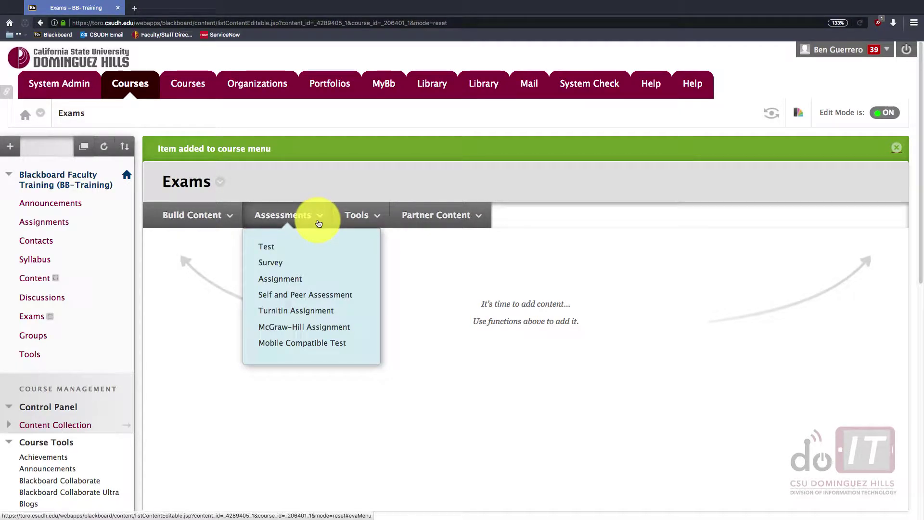
{"action": "left_click", "coordinate": [315, 249]}
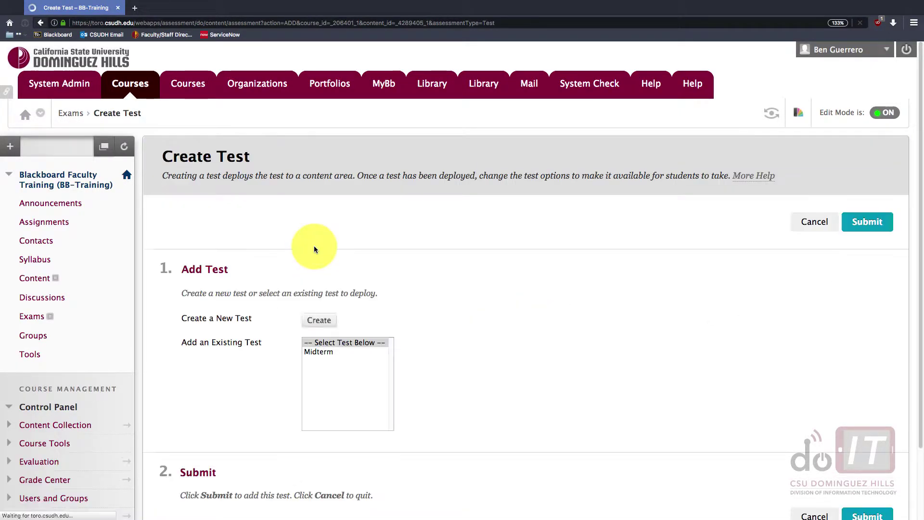
{"action": "left_click", "coordinate": [335, 352]}
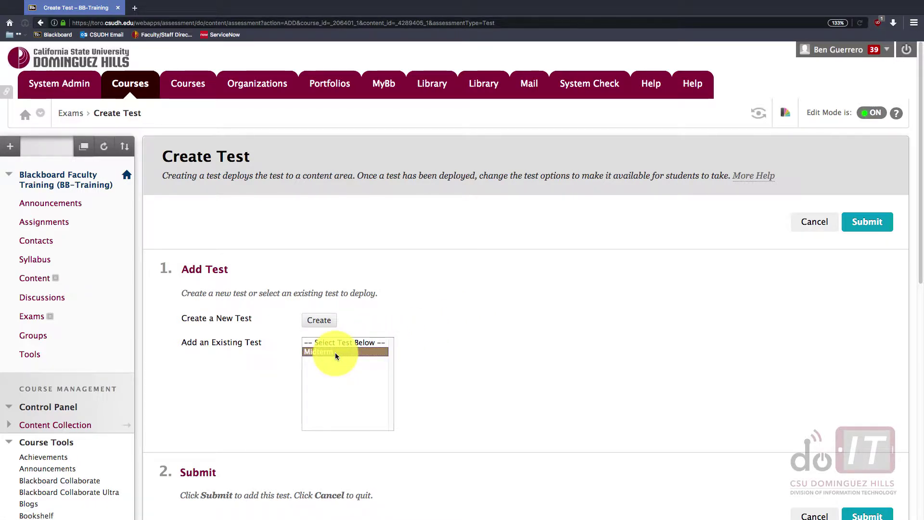
{"action": "left_click", "coordinate": [876, 223]}
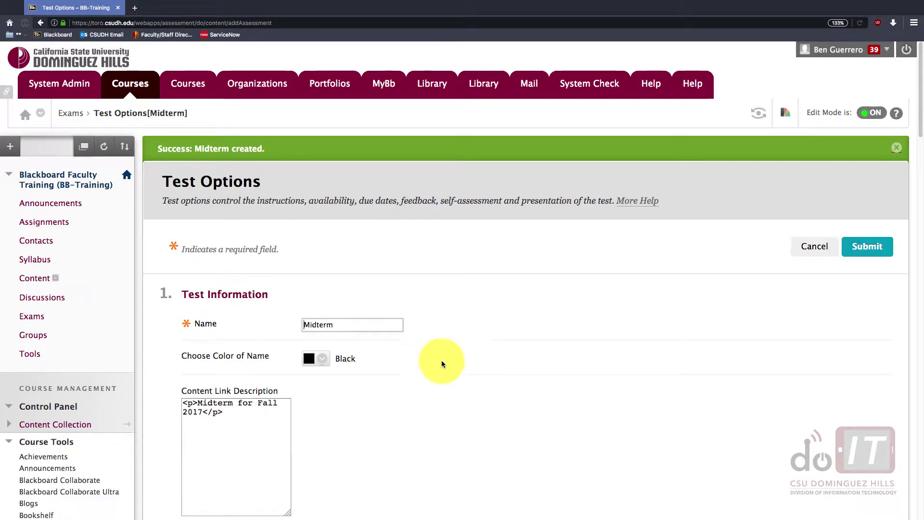
Show the Midterm's description and instructions to students before they begin the test.
{"action": "scroll", "coordinate": [453, 354], "scroll_direction": "down", "scroll_amount": 3}
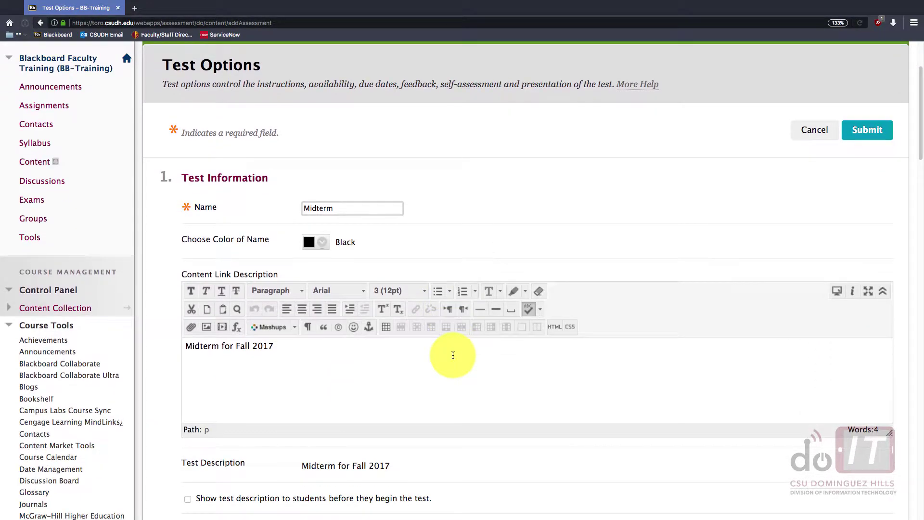
{"action": "scroll", "coordinate": [453, 355], "scroll_direction": "down", "scroll_amount": 3}
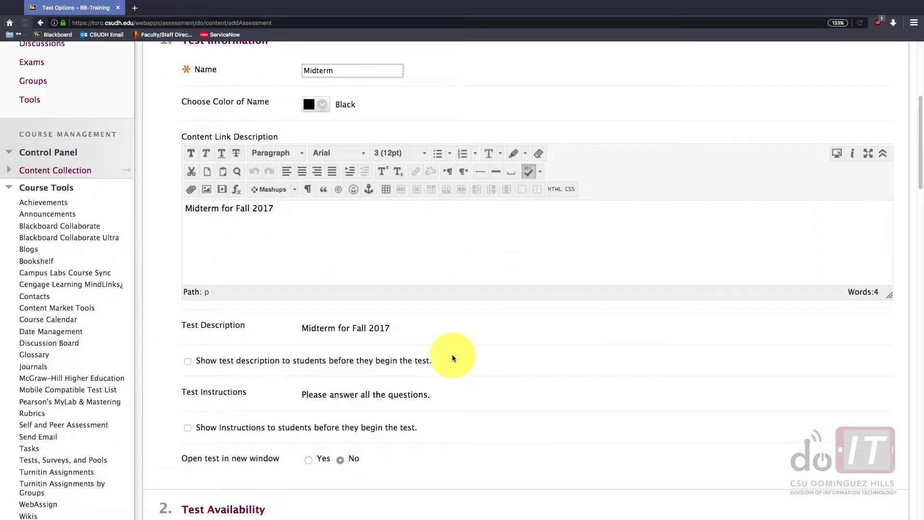
{"action": "scroll", "coordinate": [452, 357], "scroll_direction": "down", "scroll_amount": 1}
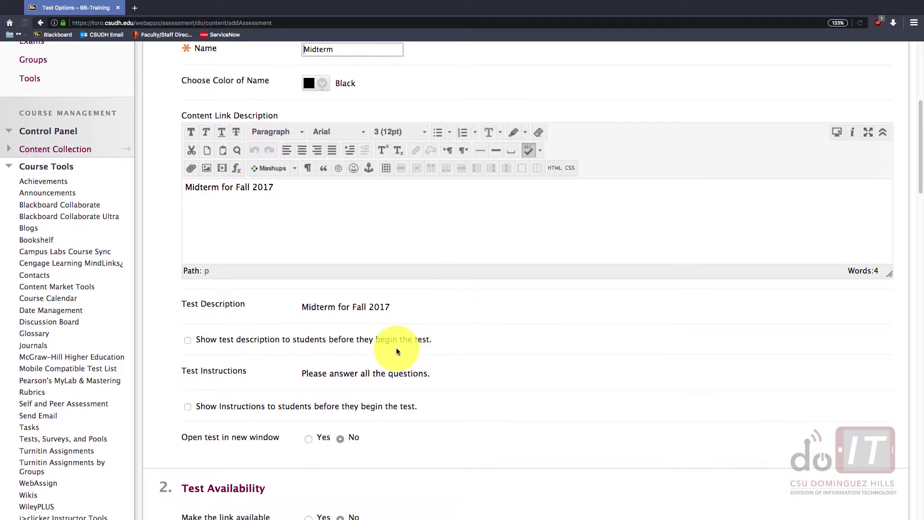
{"action": "left_click", "coordinate": [188, 341]}
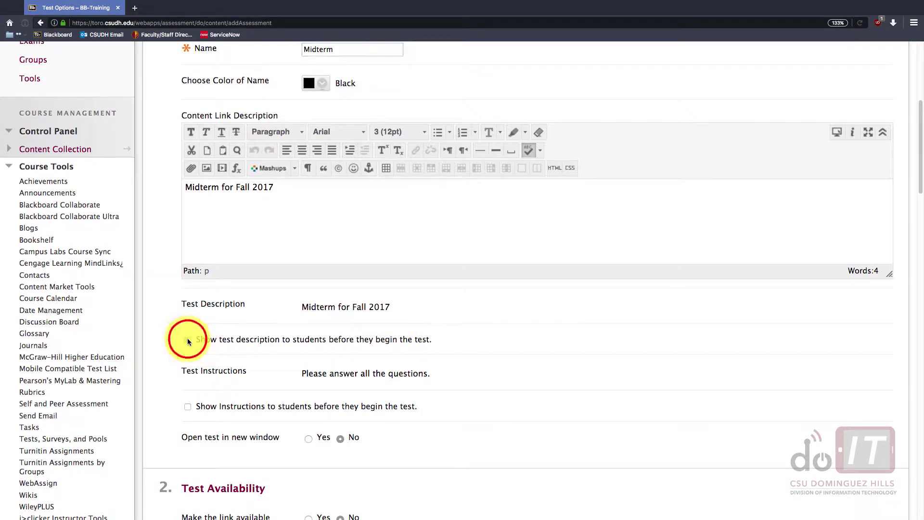
{"action": "left_click", "coordinate": [188, 407]}
Make the Midterm link available and allow multiple attempts, limited to 3.
{"action": "scroll", "coordinate": [487, 381], "scroll_direction": "down", "scroll_amount": 2}
{"action": "scroll", "coordinate": [488, 381], "scroll_direction": "down", "scroll_amount": 3}
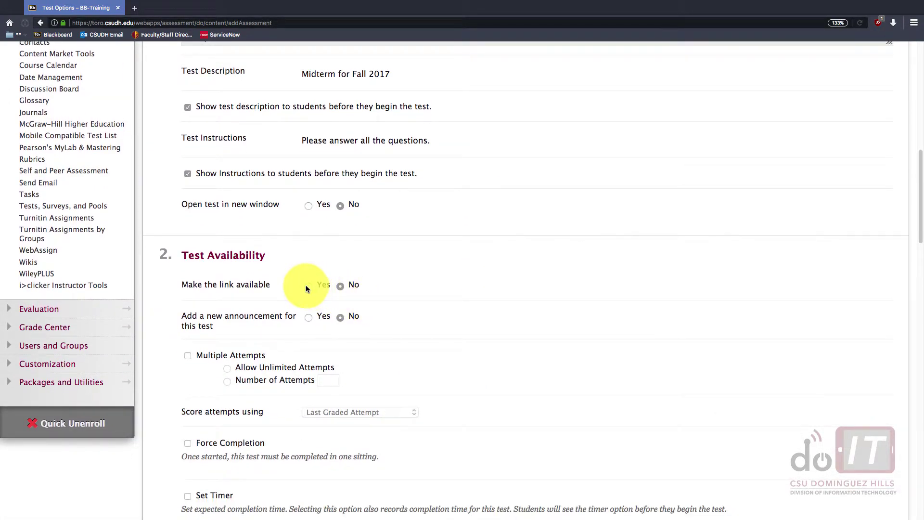
{"action": "left_click", "coordinate": [307, 287]}
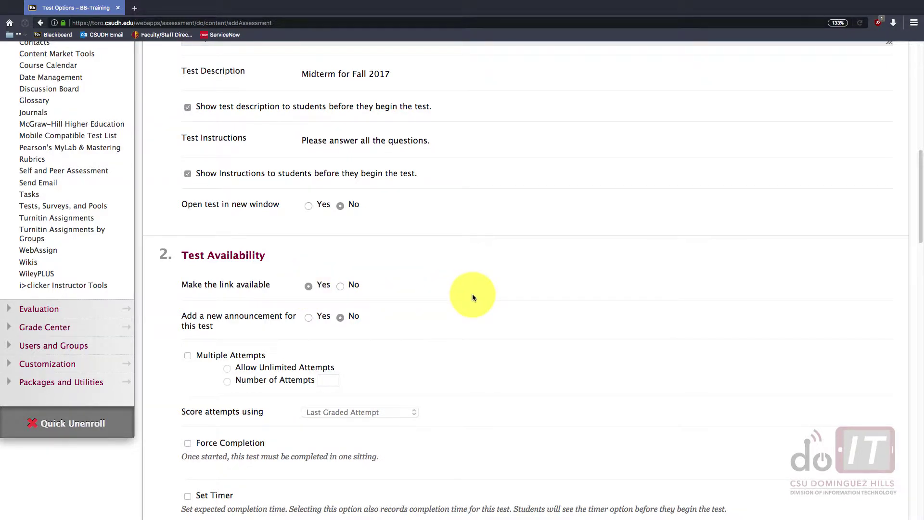
{"action": "scroll", "coordinate": [472, 294], "scroll_direction": "down", "scroll_amount": 3}
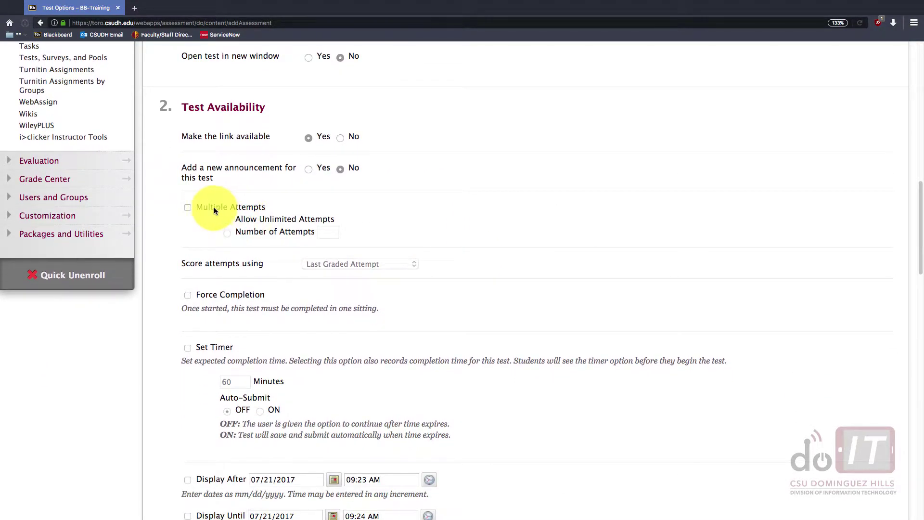
{"action": "left_click", "coordinate": [188, 208]}
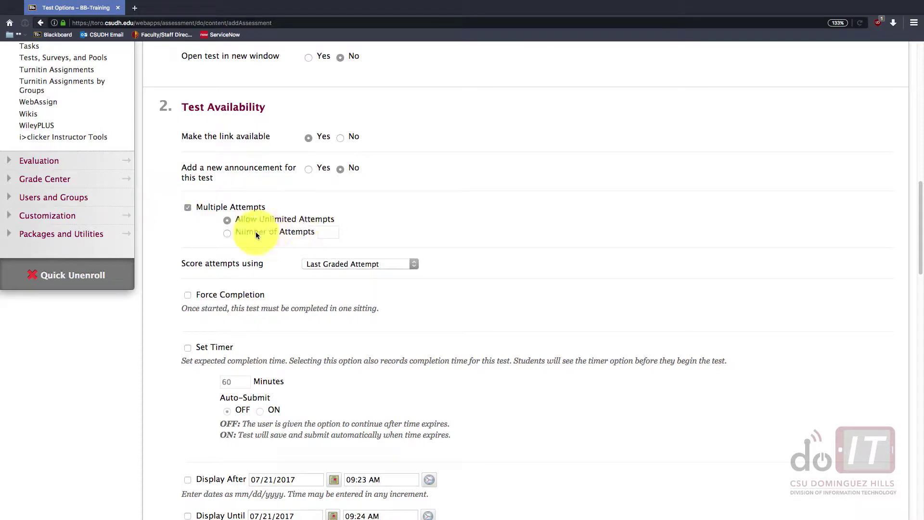
{"action": "left_click", "coordinate": [227, 233]}
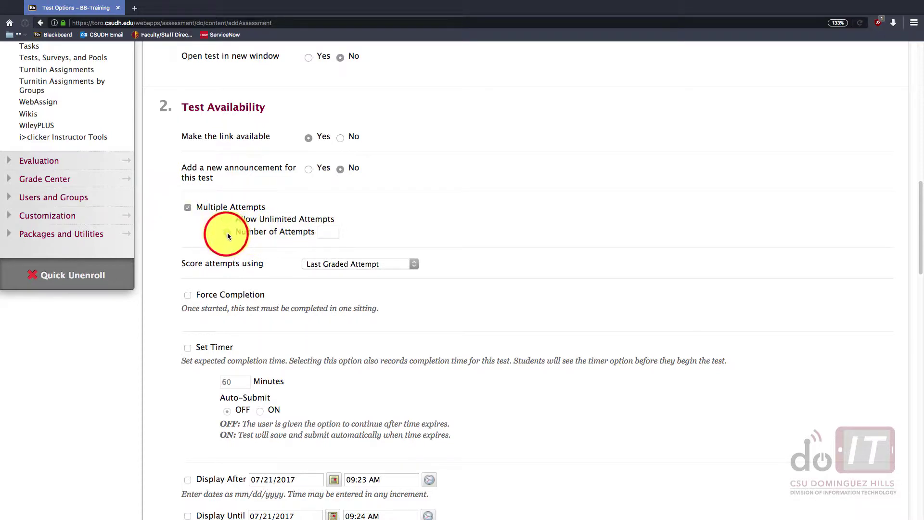
{"action": "left_click", "coordinate": [328, 232]}
{"action": "type", "text": "3"}
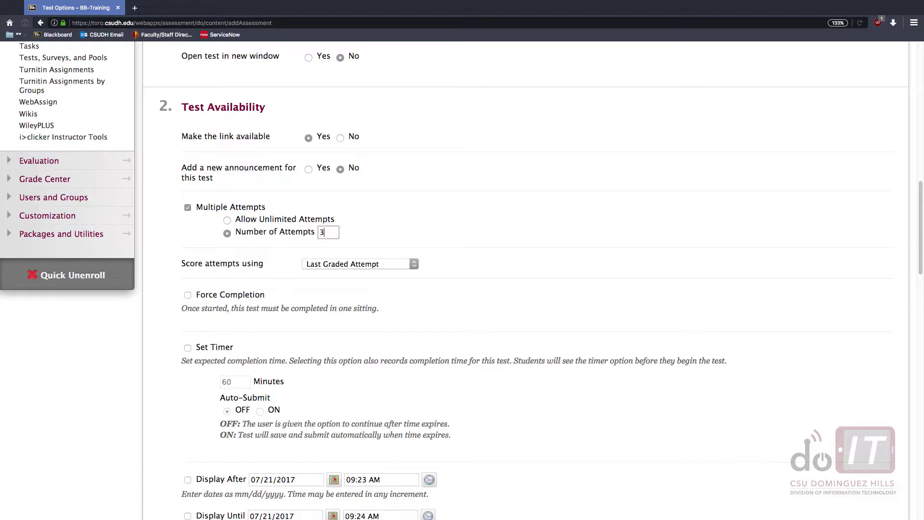
{"action": "left_click", "coordinate": [372, 233]}
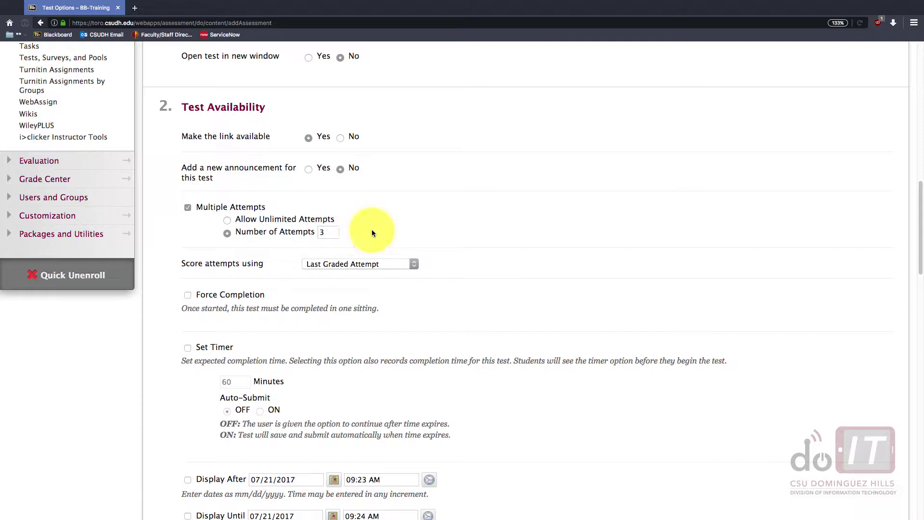
Turn off multiple attempts and add a 60-minute timer with Auto-Submit ON.
{"action": "left_click", "coordinate": [187, 208]}
{"action": "scroll", "coordinate": [323, 263], "scroll_direction": "down", "scroll_amount": 2}
{"action": "scroll", "coordinate": [323, 263], "scroll_direction": "down", "scroll_amount": 2}
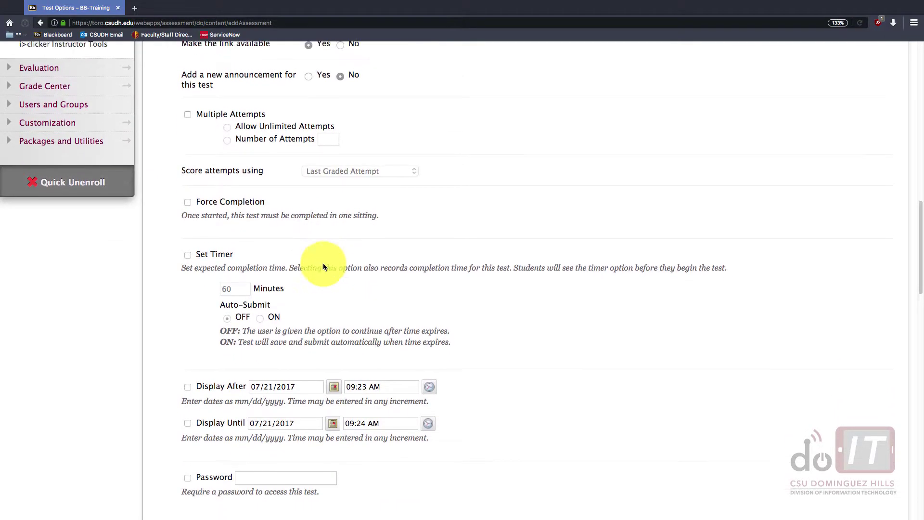
{"action": "left_click", "coordinate": [188, 253]}
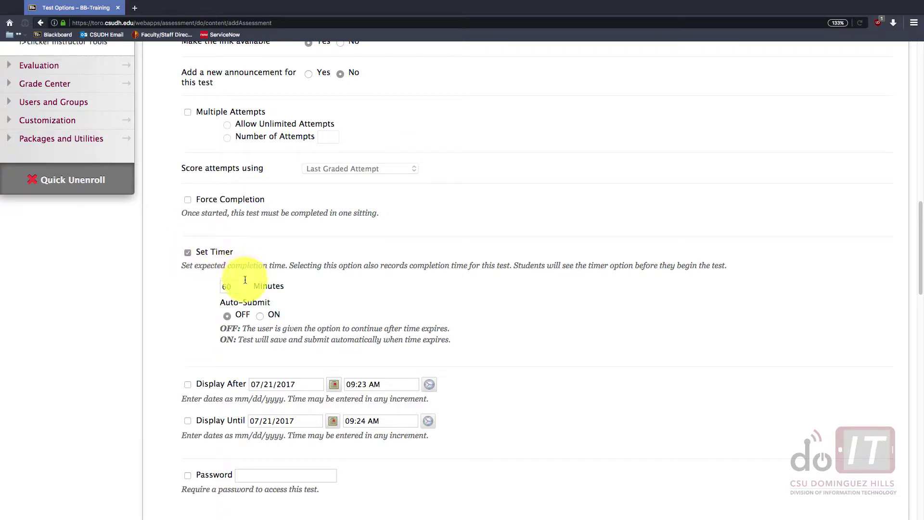
{"action": "scroll", "coordinate": [282, 291], "scroll_direction": "down", "scroll_amount": 1}
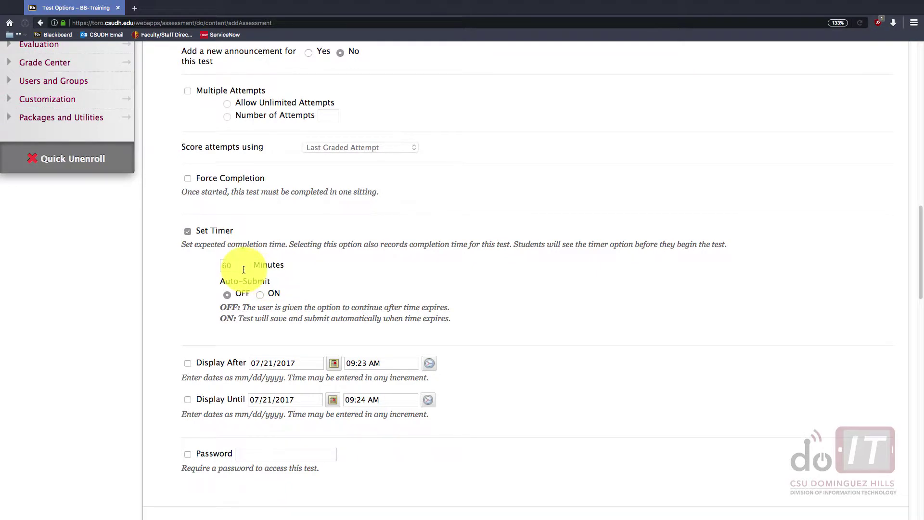
{"action": "scroll", "coordinate": [268, 284], "scroll_direction": "down", "scroll_amount": 1}
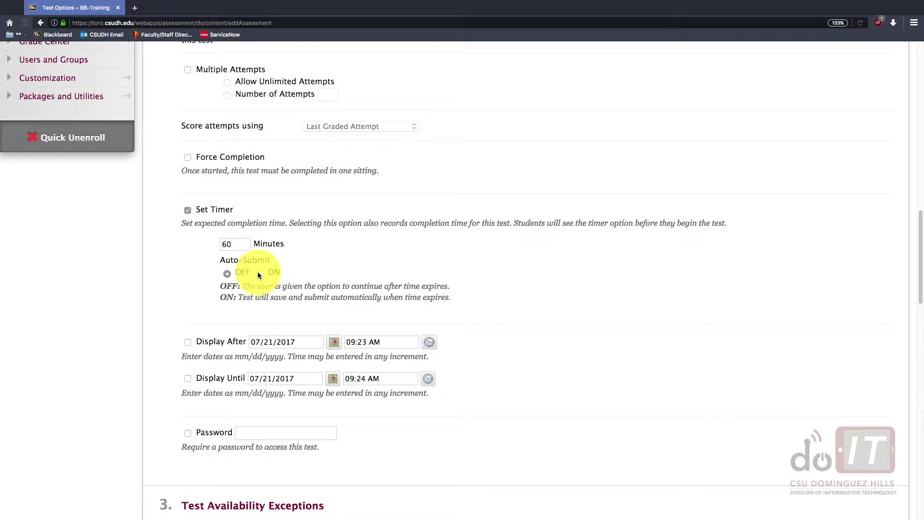
{"action": "left_click", "coordinate": [259, 275]}
{"action": "scroll", "coordinate": [318, 275], "scroll_direction": "down", "scroll_amount": 4}
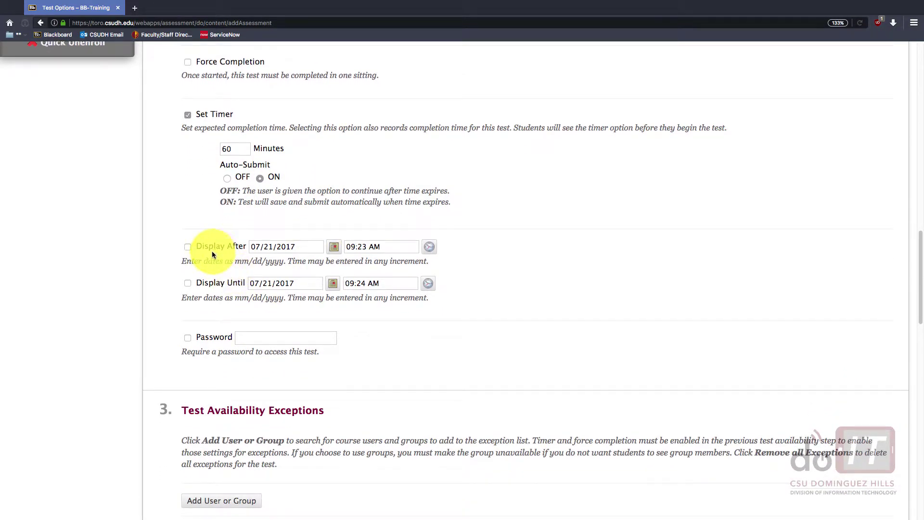
Set the Midterm to display from 07/21/2017 09:23 AM until 07/31/2017 09:24 AM.
{"action": "left_click", "coordinate": [187, 247]}
{"action": "left_click", "coordinate": [187, 284]}
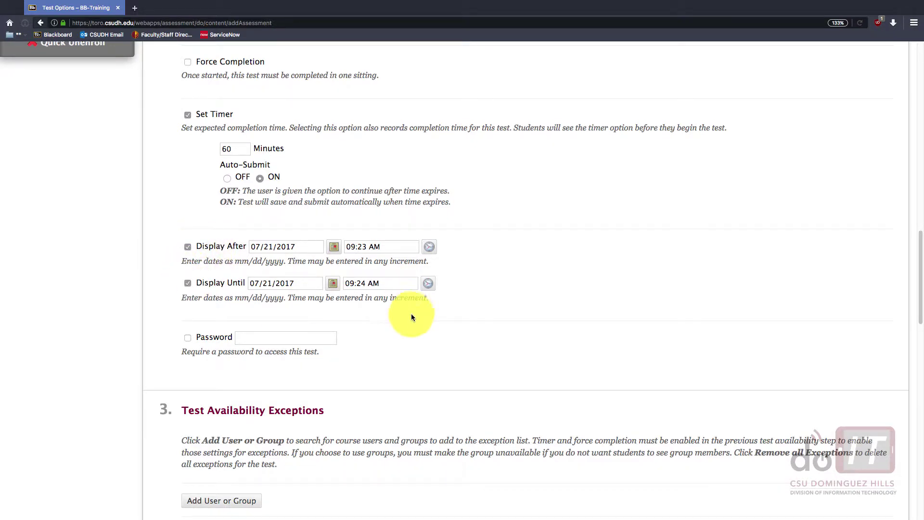
{"action": "left_click", "coordinate": [335, 287]}
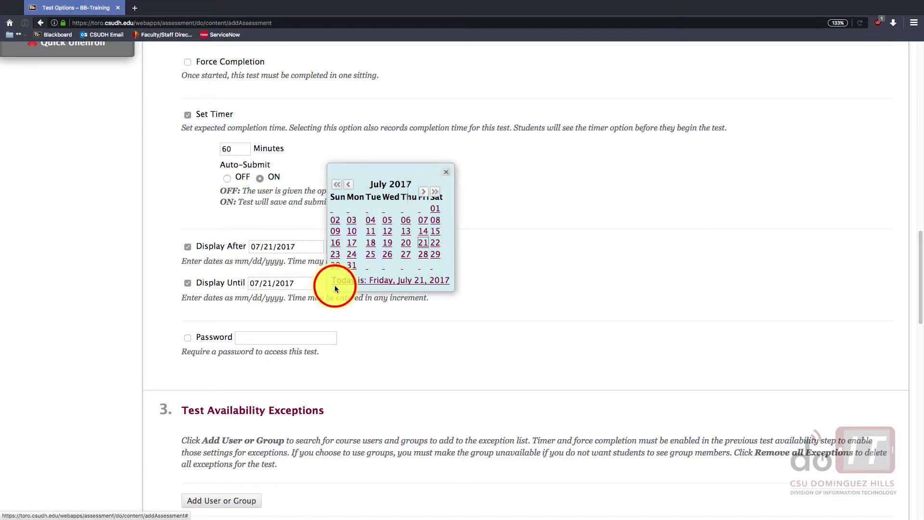
{"action": "left_click", "coordinate": [351, 265]}
{"action": "left_click", "coordinate": [463, 289]}
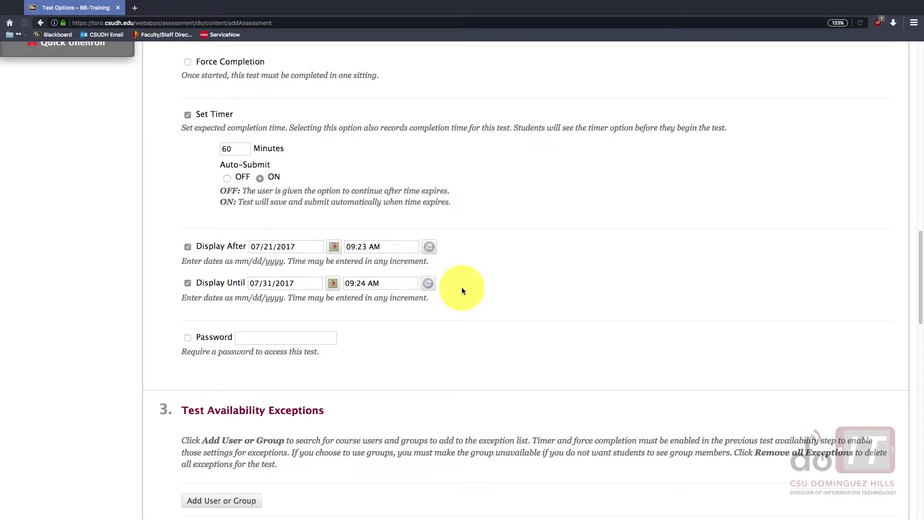
{"action": "scroll", "coordinate": [277, 302], "scroll_direction": "down", "scroll_amount": 1}
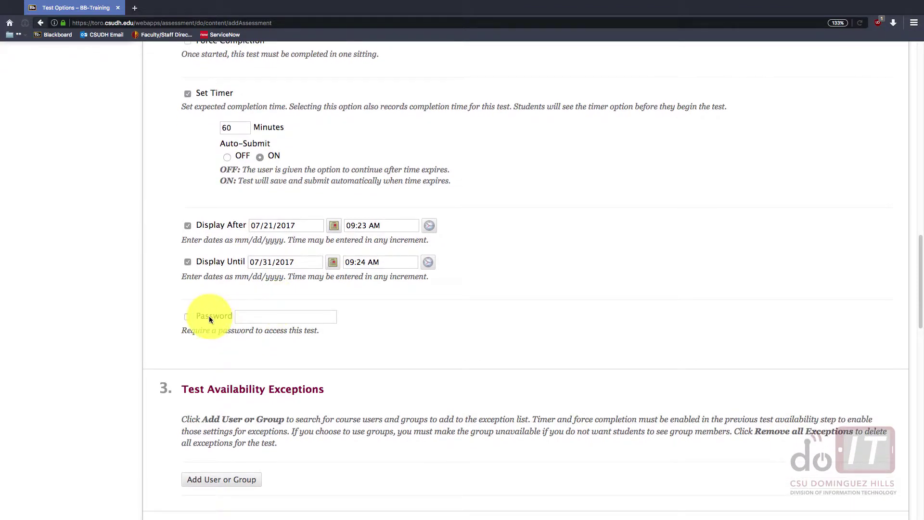
{"action": "scroll", "coordinate": [214, 318], "scroll_direction": "down", "scroll_amount": 2}
{"action": "scroll", "coordinate": [268, 310], "scroll_direction": "down", "scroll_amount": 3}
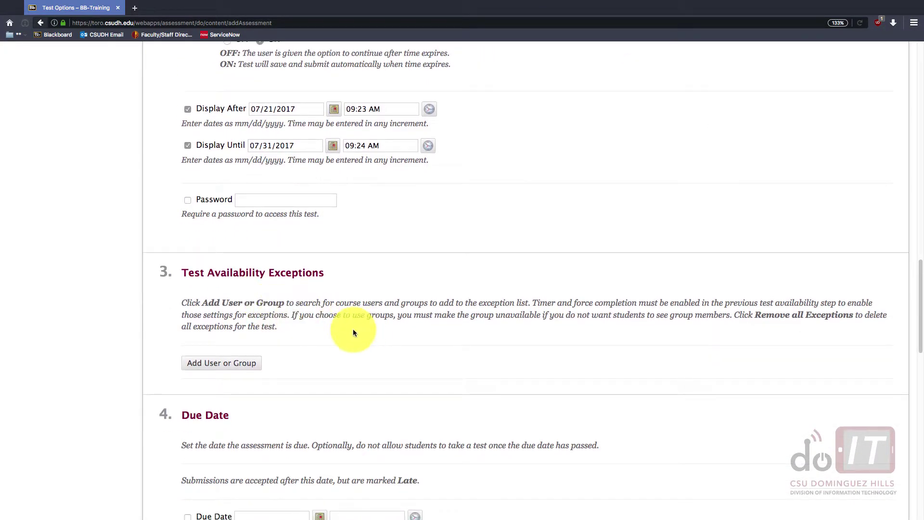
{"action": "scroll", "coordinate": [354, 330], "scroll_direction": "down", "scroll_amount": 2}
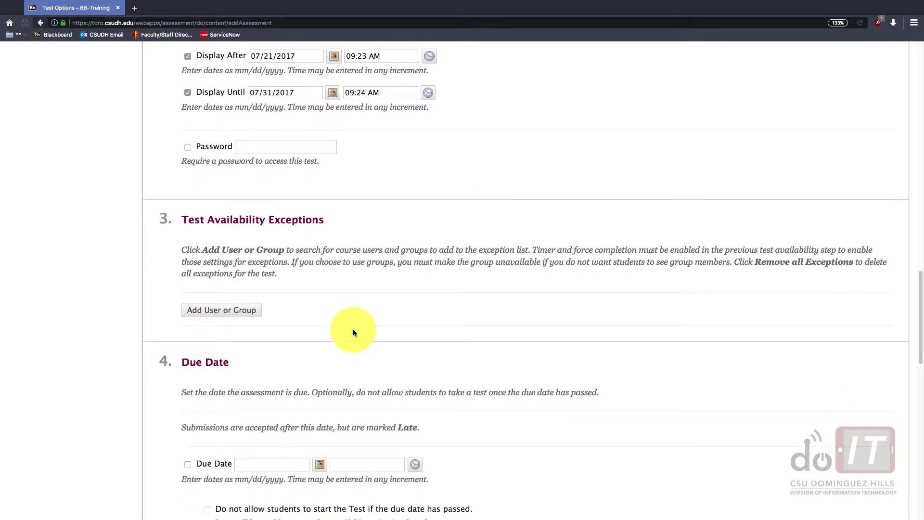
{"action": "scroll", "coordinate": [354, 331], "scroll_direction": "down", "scroll_amount": 8}
{"action": "scroll", "coordinate": [337, 335], "scroll_direction": "up", "scroll_amount": 2}
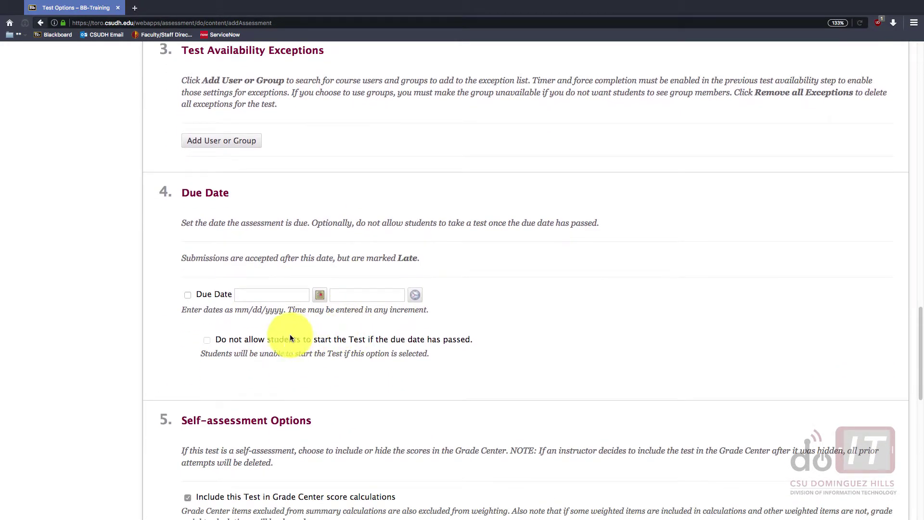
Set the due date to 07/30/2017 09:25 AM and block starting the test afterwards.
{"action": "left_click", "coordinate": [188, 295]}
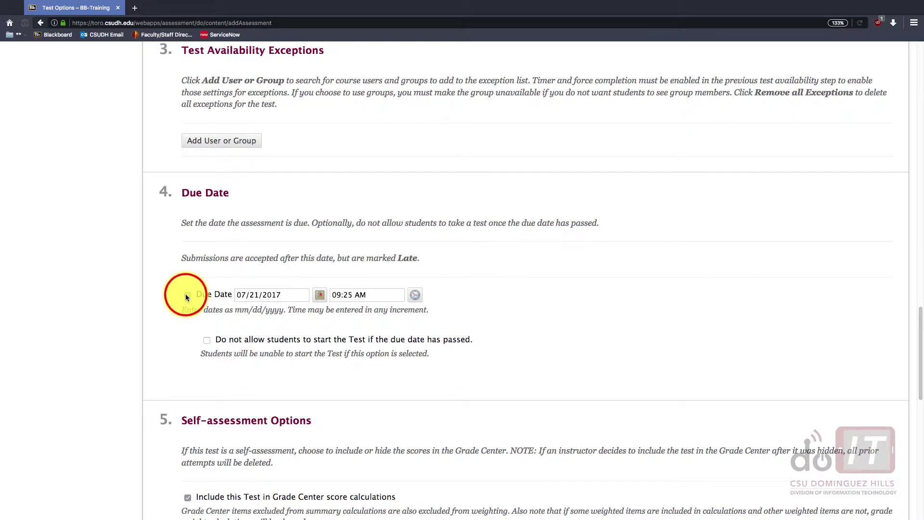
{"action": "left_click", "coordinate": [321, 299]}
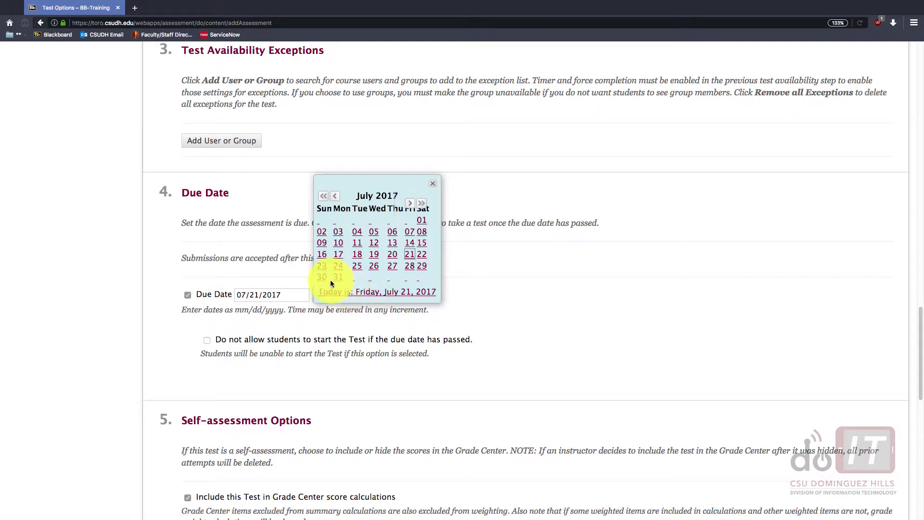
{"action": "left_click", "coordinate": [322, 277]}
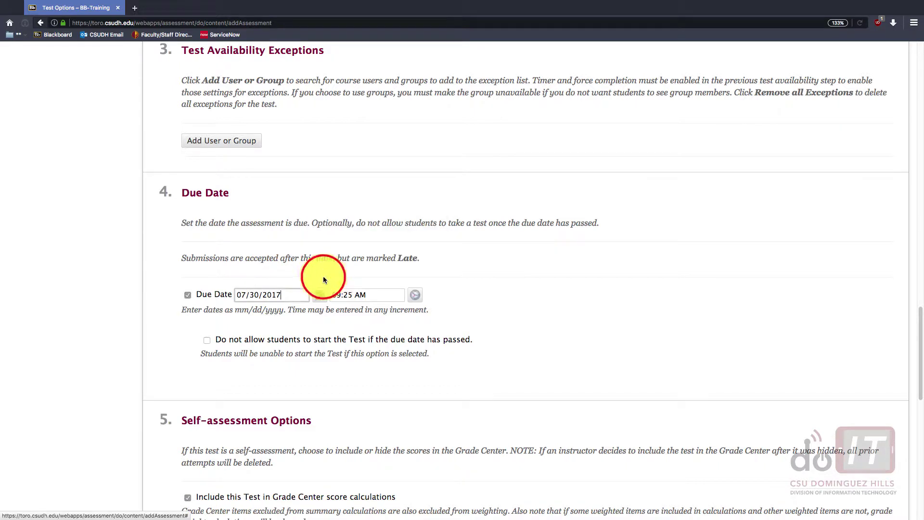
{"action": "left_click", "coordinate": [377, 322]}
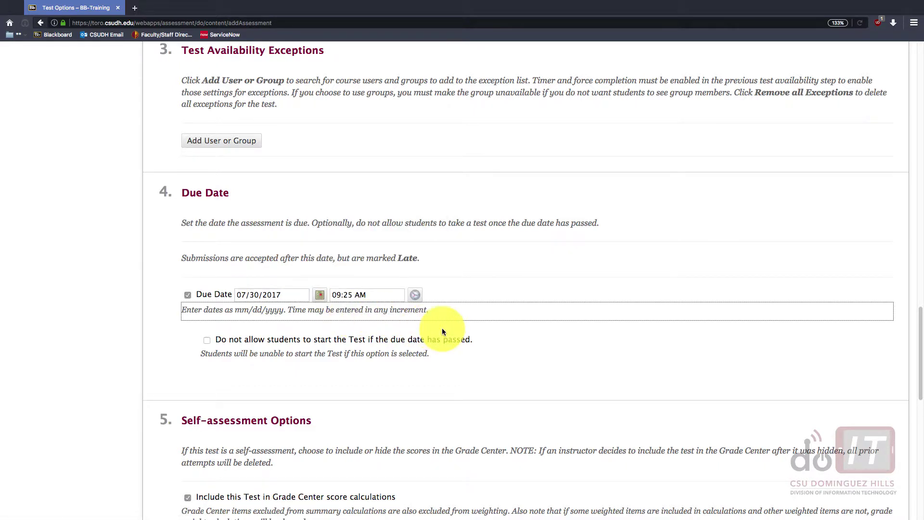
{"action": "scroll", "coordinate": [448, 330], "scroll_direction": "down", "scroll_amount": 2}
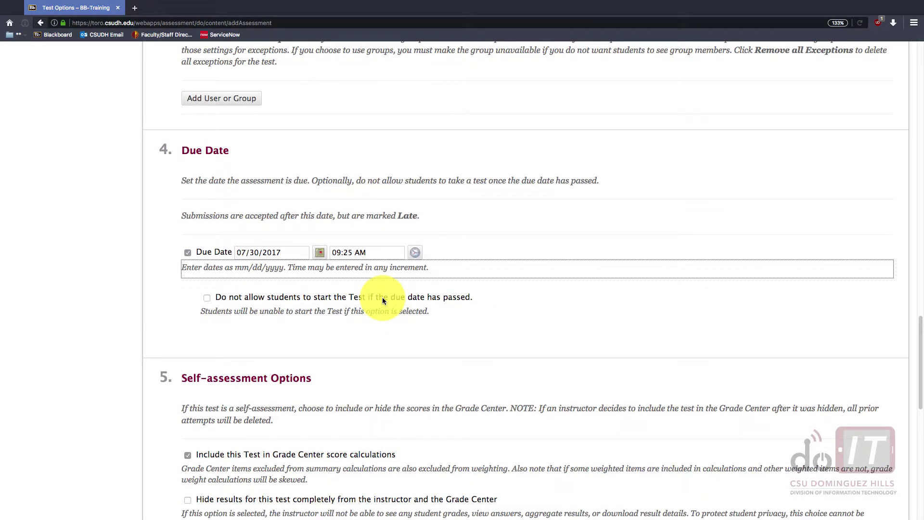
{"action": "left_click", "coordinate": [383, 297]}
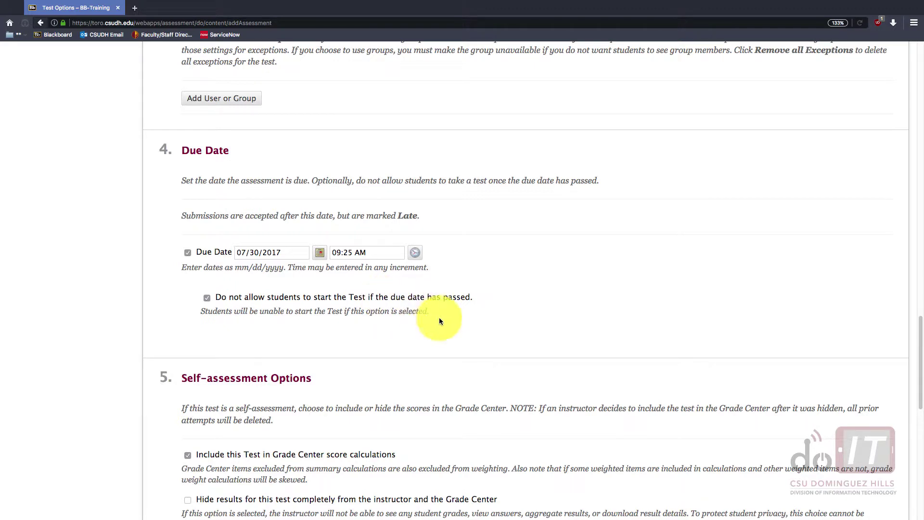
{"action": "scroll", "coordinate": [442, 321], "scroll_direction": "down", "scroll_amount": 5}
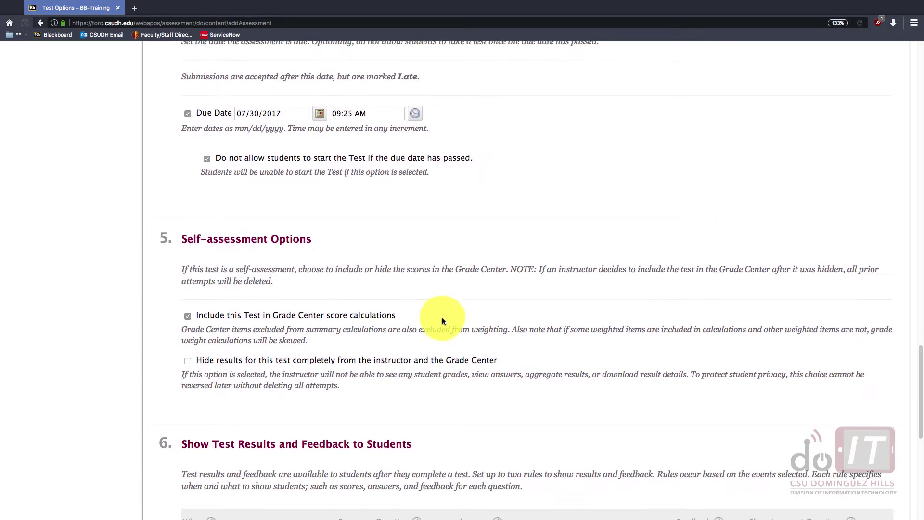
{"action": "scroll", "coordinate": [442, 321], "scroll_direction": "down", "scroll_amount": 5}
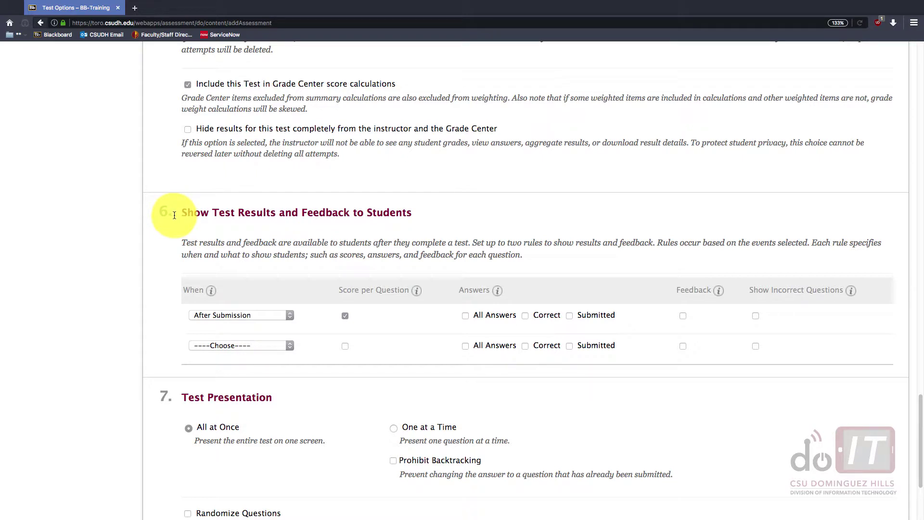
{"action": "mouse_move", "coordinate": [212, 294]}
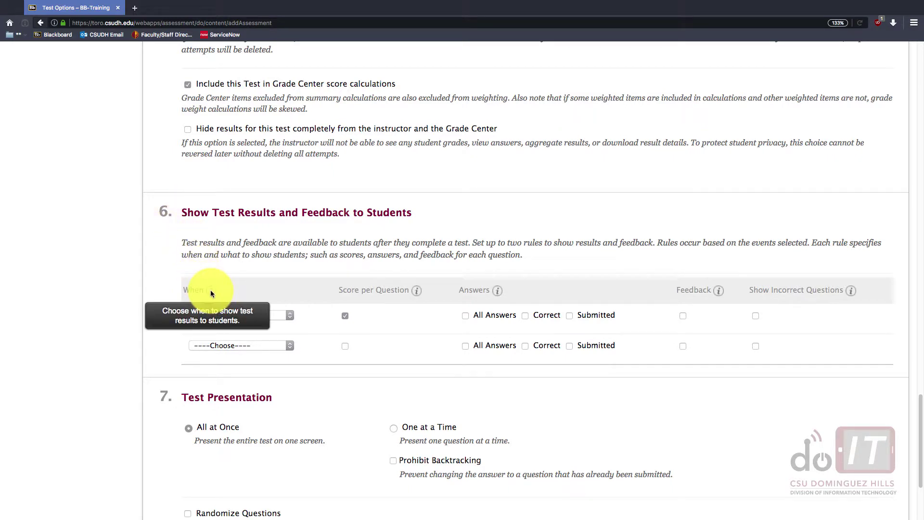
{"action": "mouse_move", "coordinate": [395, 292]}
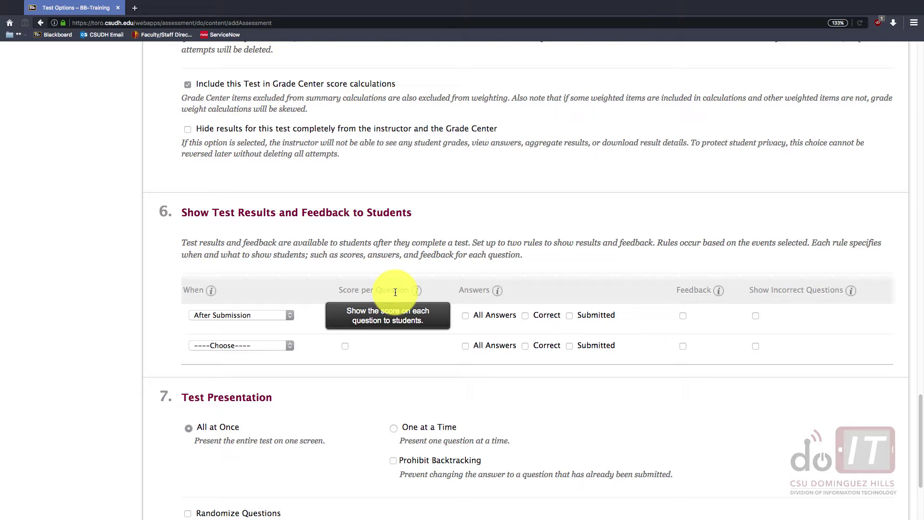
{"action": "mouse_move", "coordinate": [486, 290]}
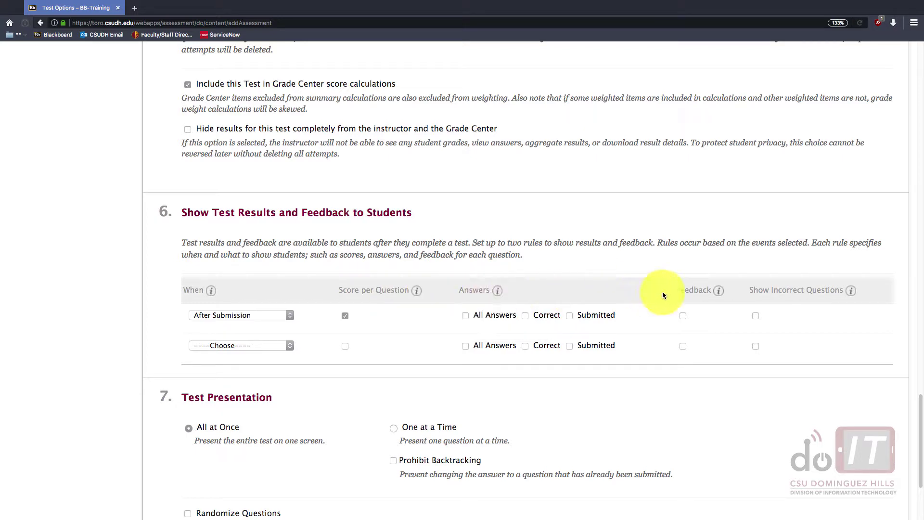
{"action": "mouse_move", "coordinate": [707, 290]}
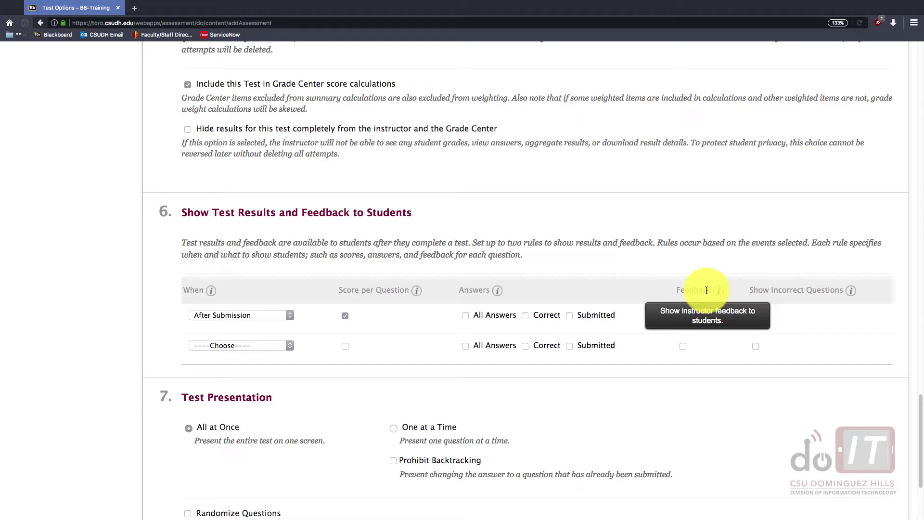
{"action": "mouse_move", "coordinate": [792, 289]}
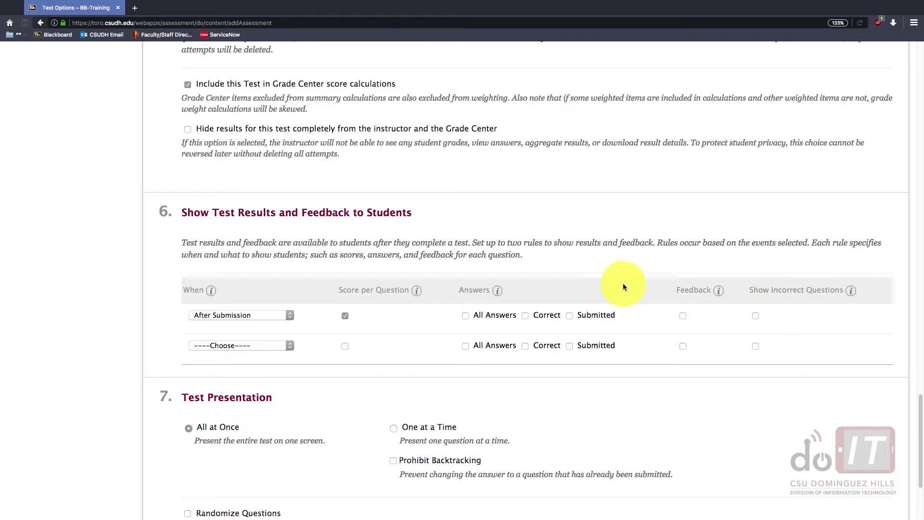
{"action": "scroll", "coordinate": [595, 288], "scroll_direction": "down", "scroll_amount": 4}
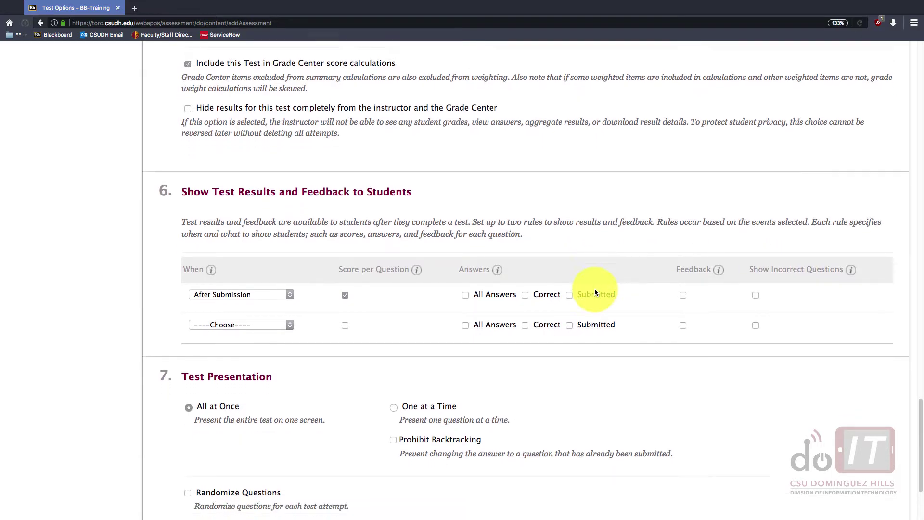
Present the Midterm one question at a time with backtracking prohibited, and submit the options.
{"action": "left_click", "coordinate": [156, 276]}
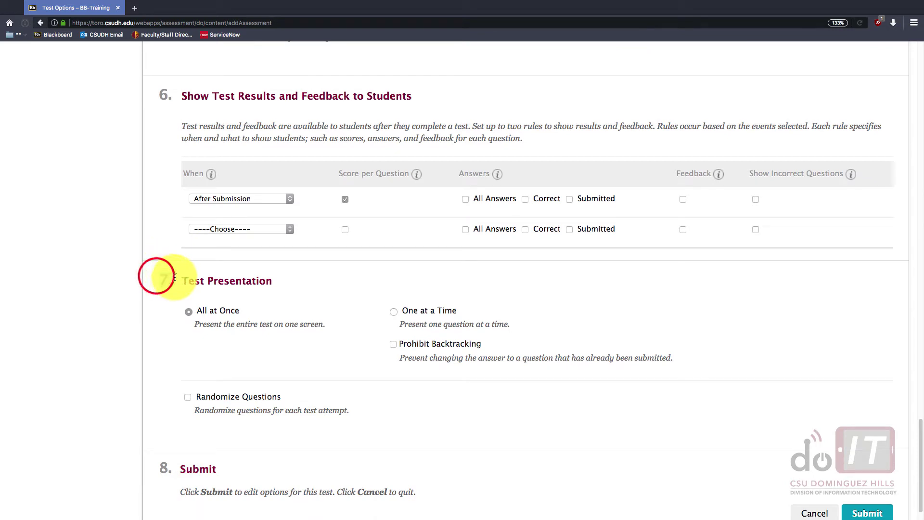
{"action": "left_click", "coordinate": [313, 304]}
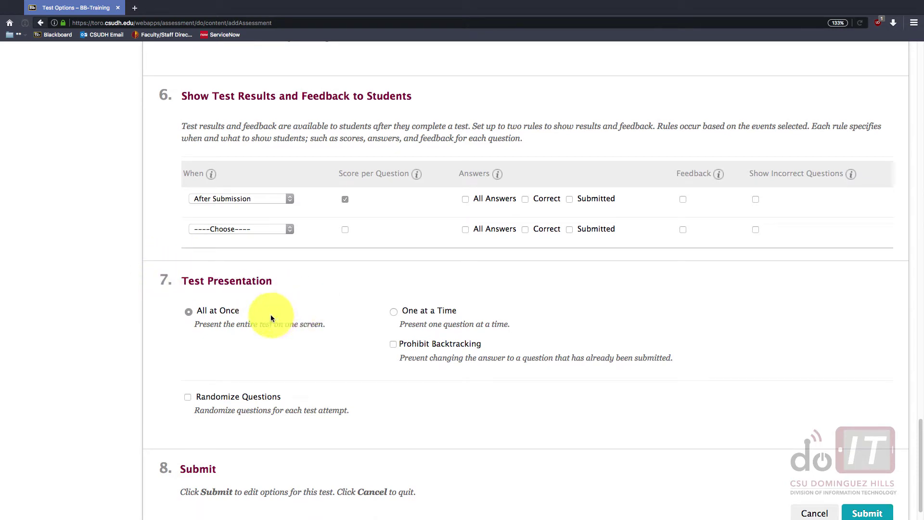
{"action": "left_click", "coordinate": [394, 312]}
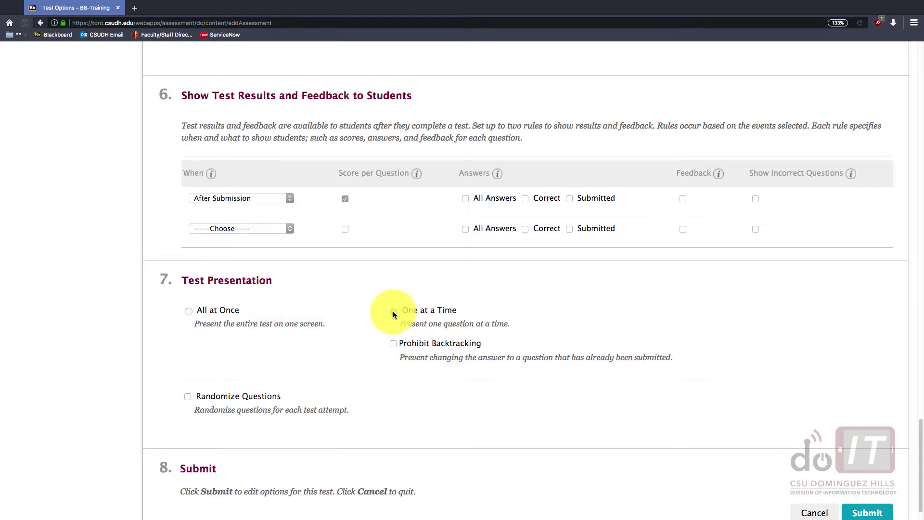
{"action": "scroll", "coordinate": [440, 318], "scroll_direction": "down", "scroll_amount": 2}
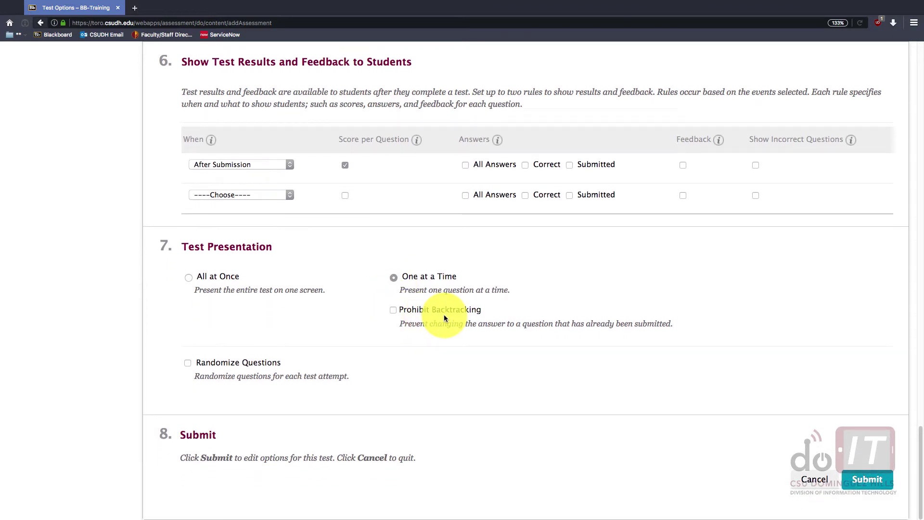
{"action": "left_click", "coordinate": [393, 313]}
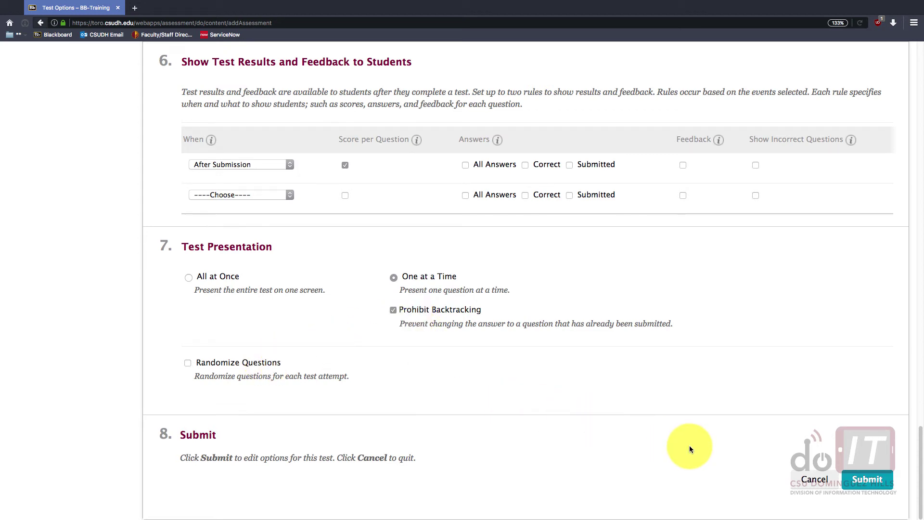
{"action": "left_click", "coordinate": [863, 479]}
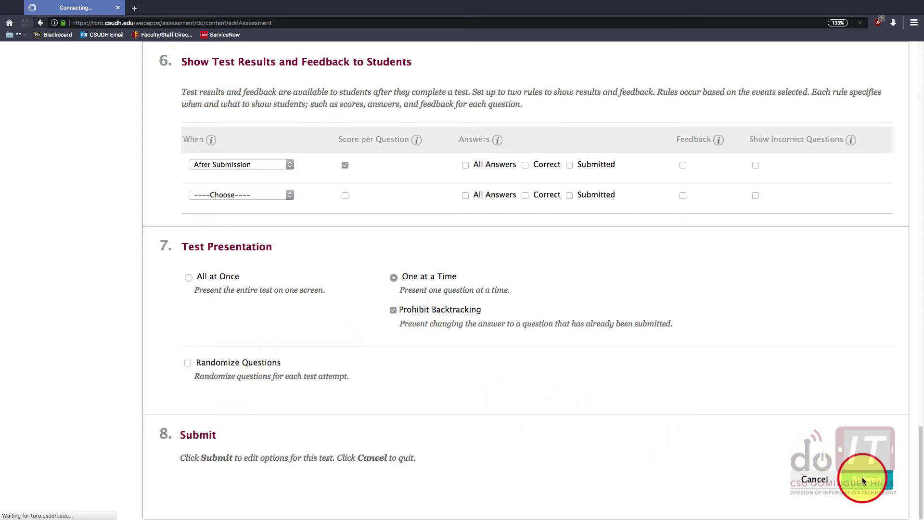